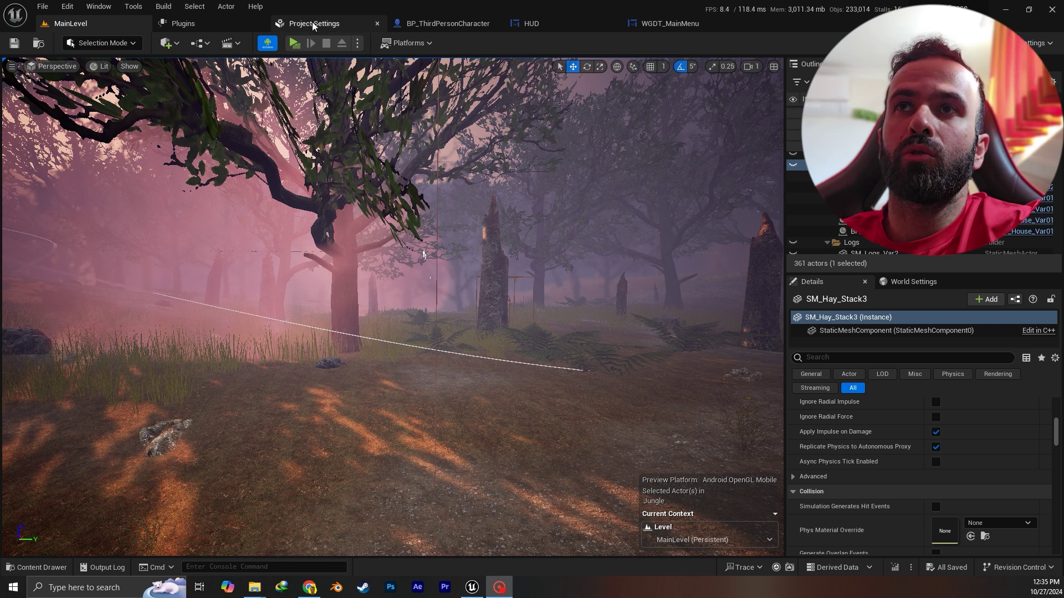
- Bring up Project Settings and show the Engine - Rendering page's Mobile options
click(308, 23)
click(68, 7)
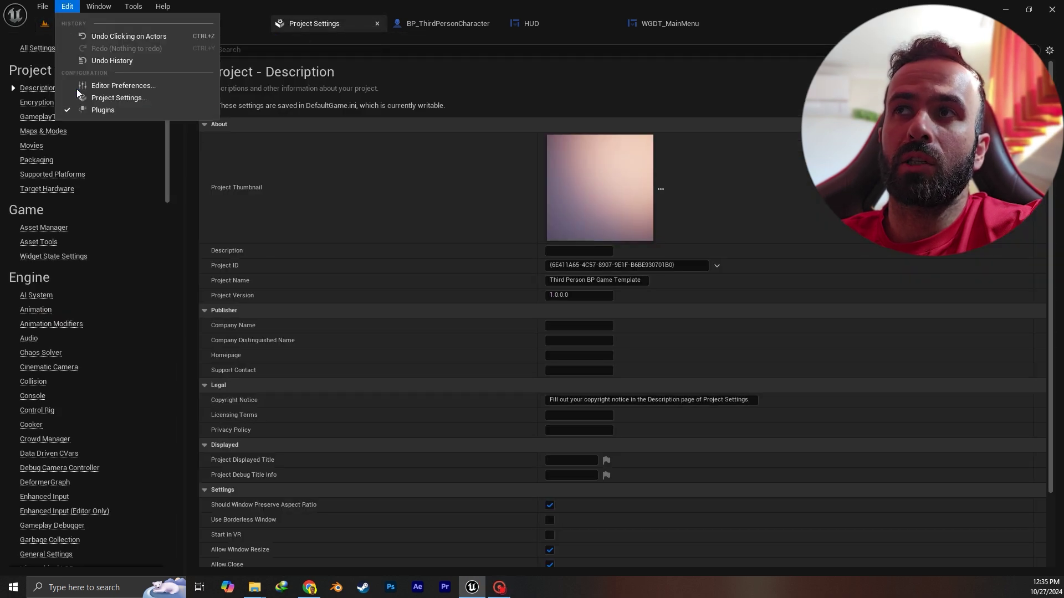
click(116, 97)
scroll(71, 377, down, 2)
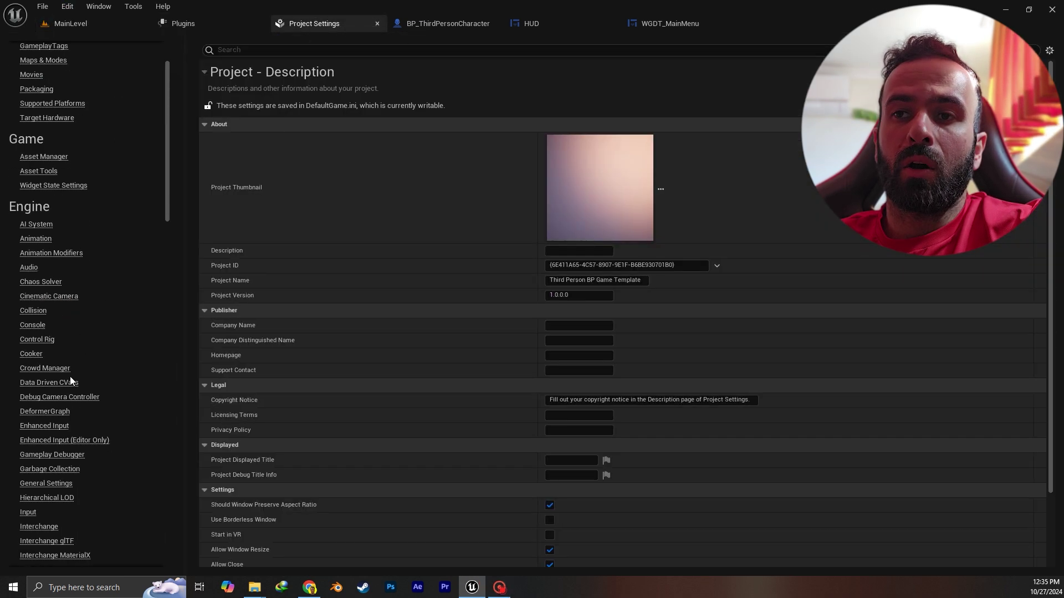
scroll(48, 444, down, 4)
scroll(43, 451, down, 1)
click(37, 473)
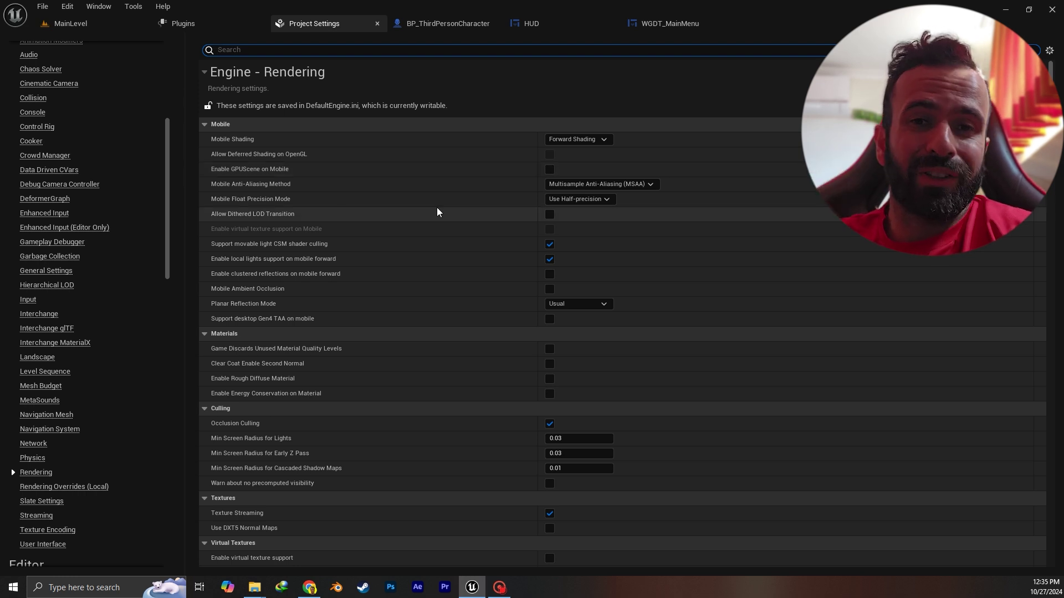
click(351, 49)
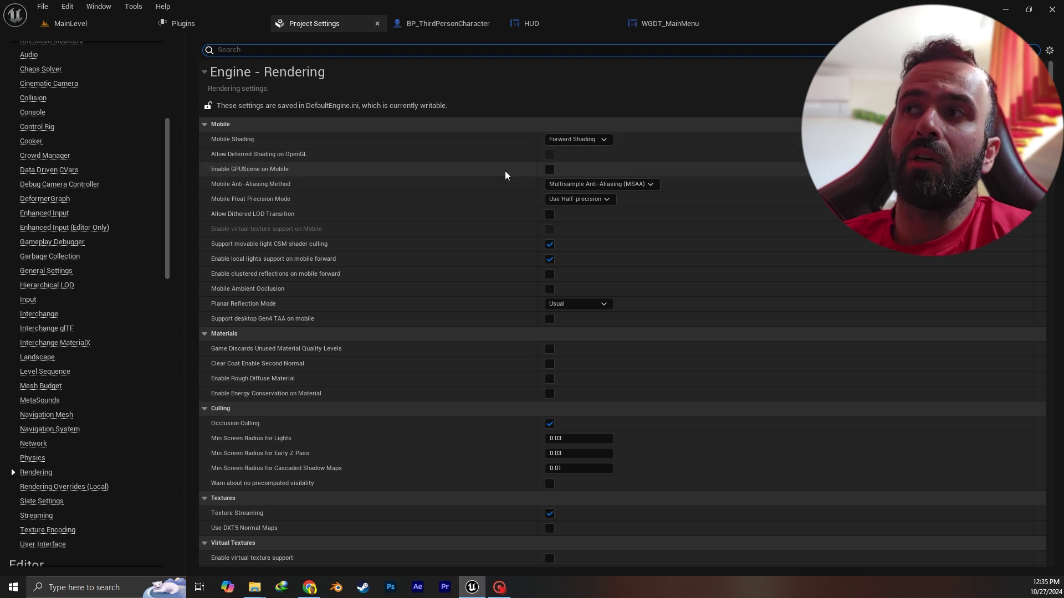
click(590, 139)
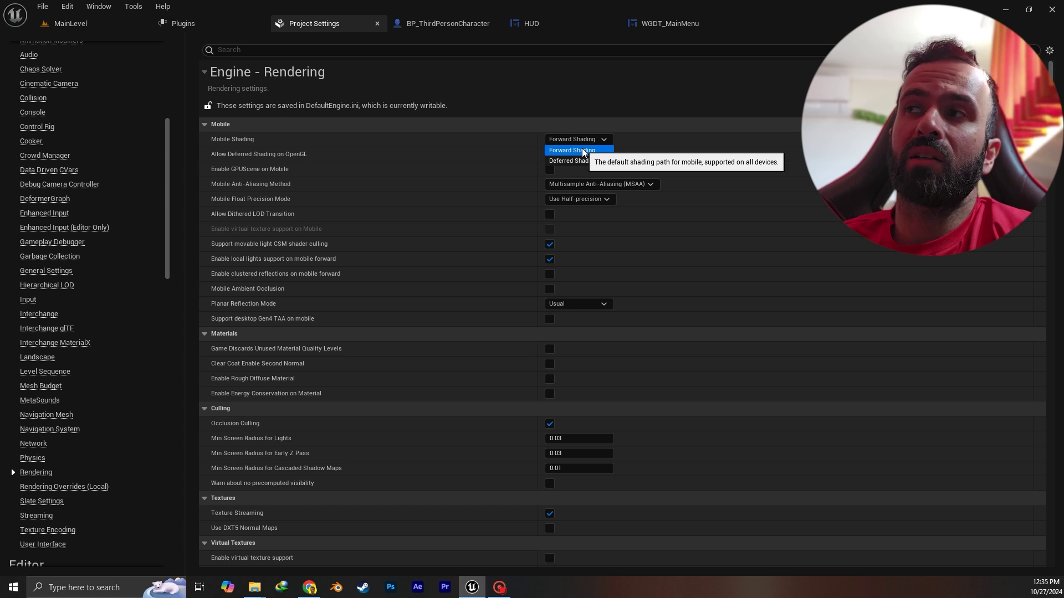
click(585, 150)
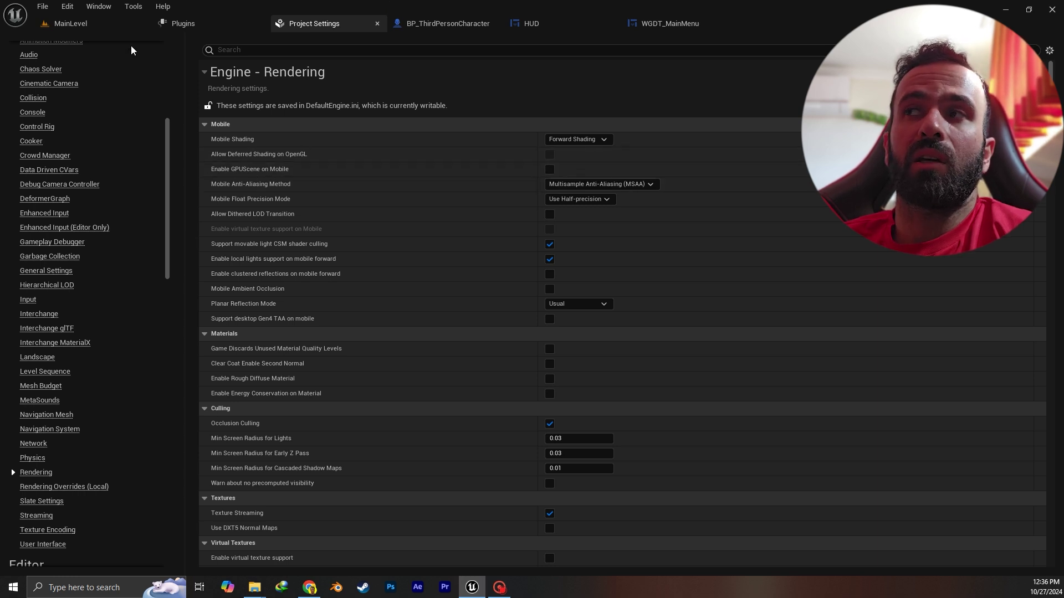
click(96, 22)
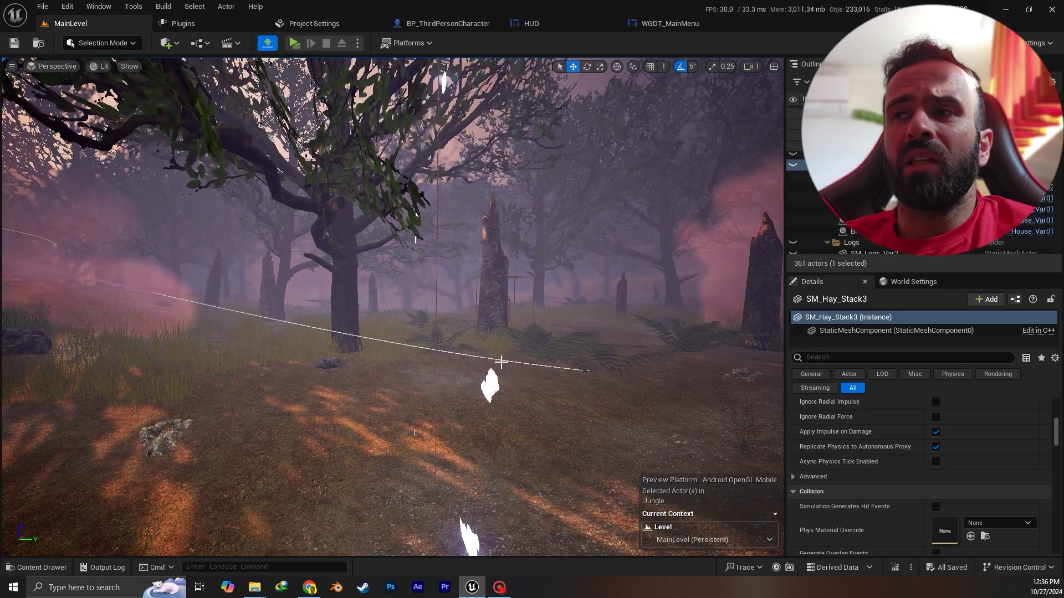
- Fly the MainLevel viewport over the forest village toward the windmill and campfire
right_drag(411, 292, 413, 292)
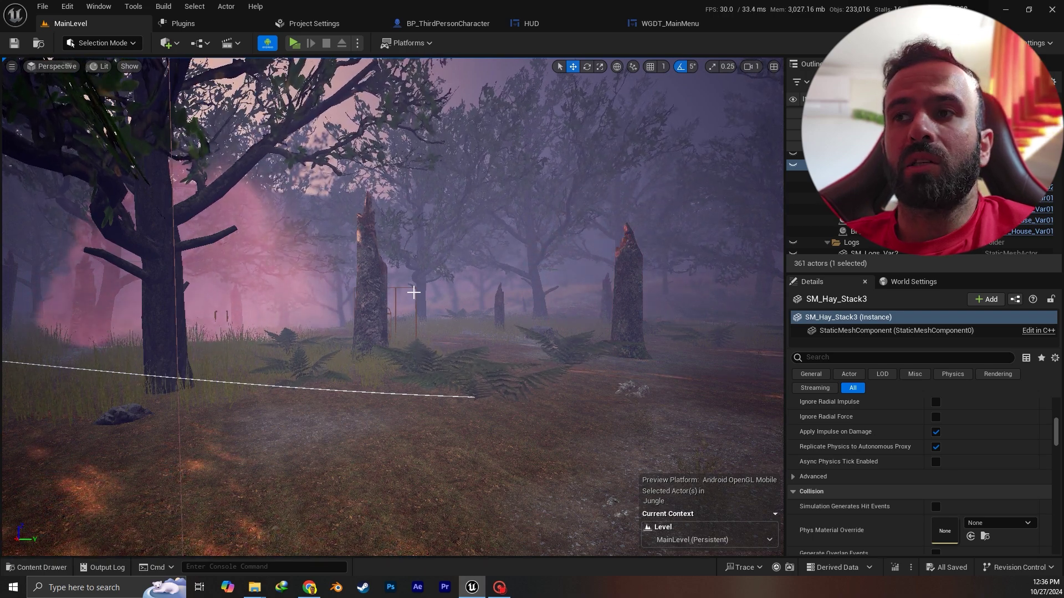
right_drag(433, 294, 432, 294)
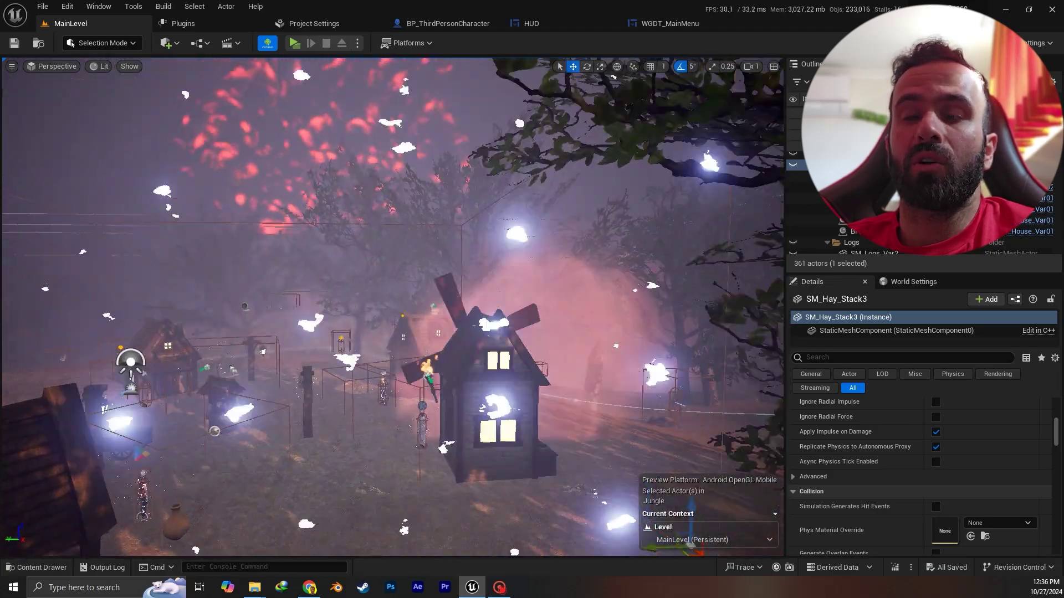
right_drag(432, 293, 432, 294)
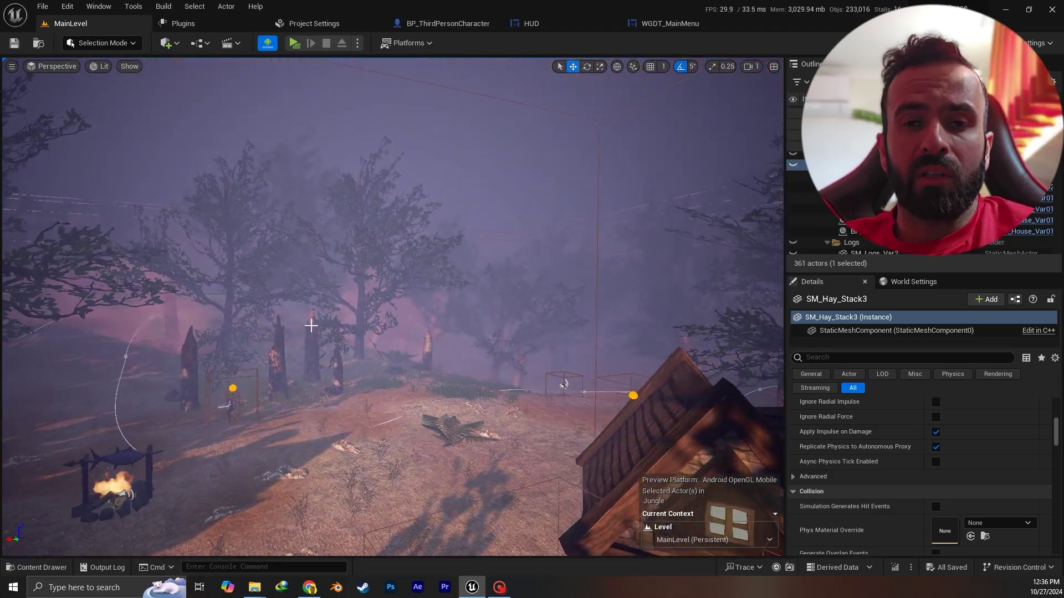
right_drag(310, 314, 310, 313)
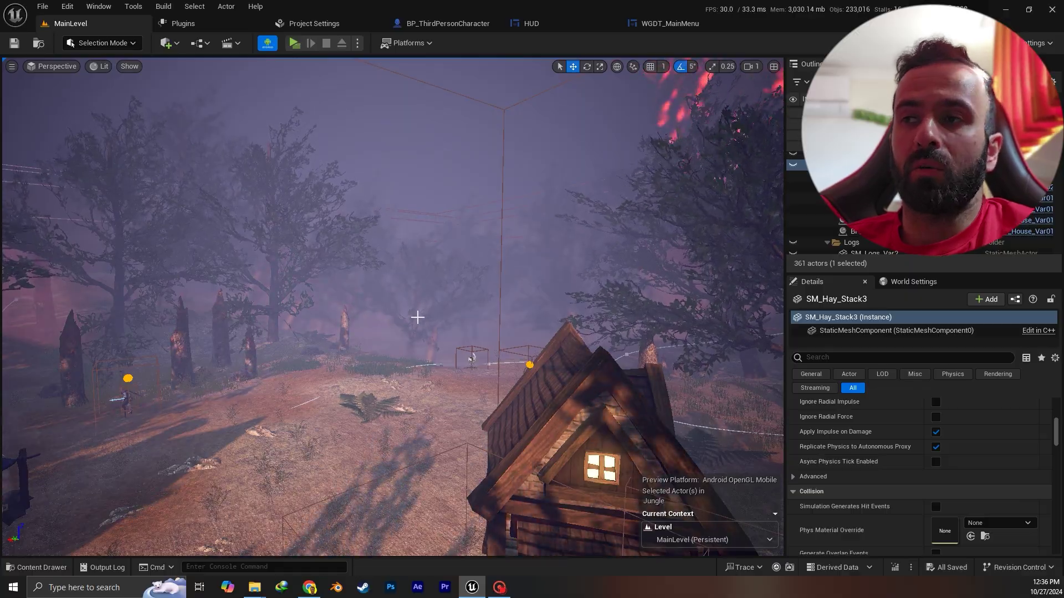
right_drag(417, 317, 409, 319)
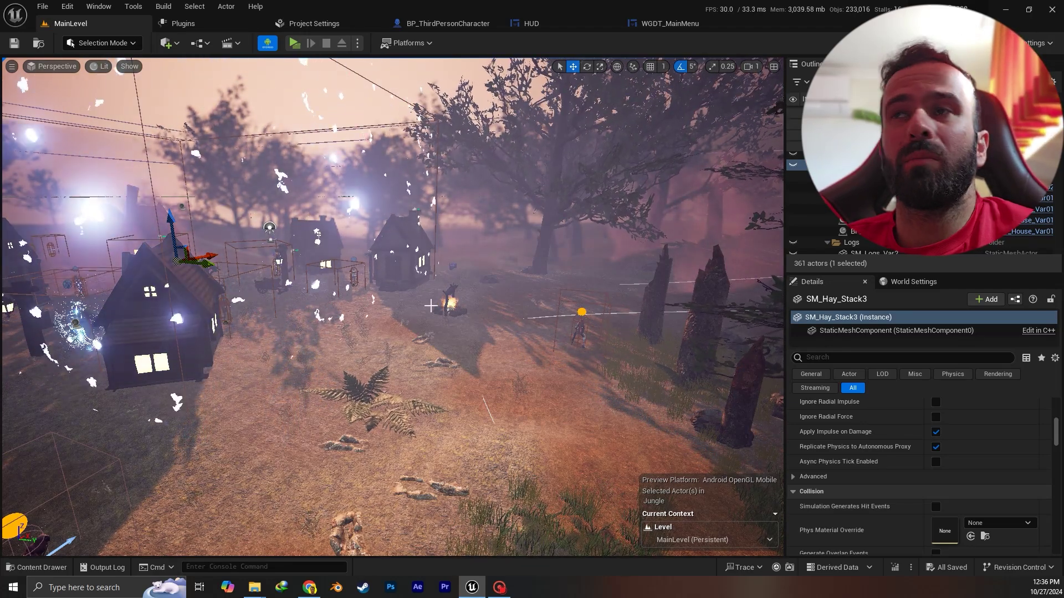
- Fly past the houses into the forest, recheck the Rendering settings, then return to MainLevel
right_drag(402, 267, 402, 267)
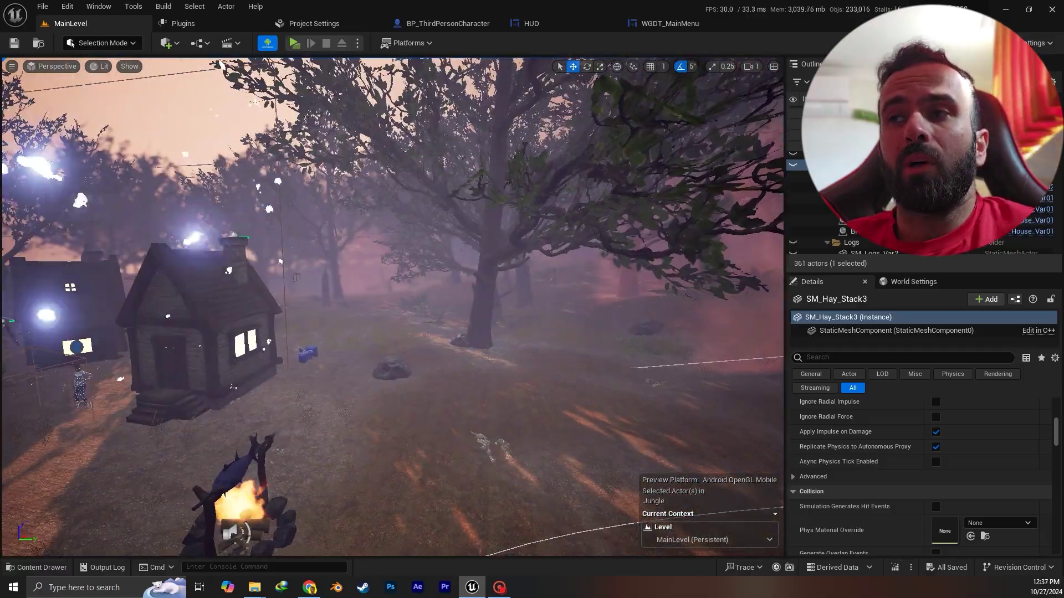
right_drag(403, 268, 424, 309)
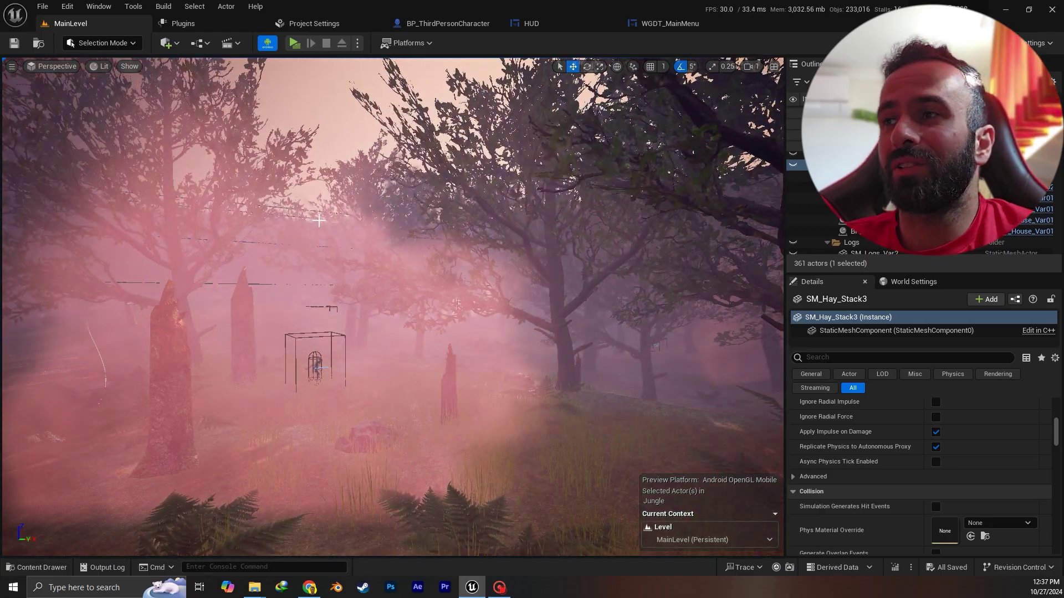
right_drag(379, 243, 382, 249)
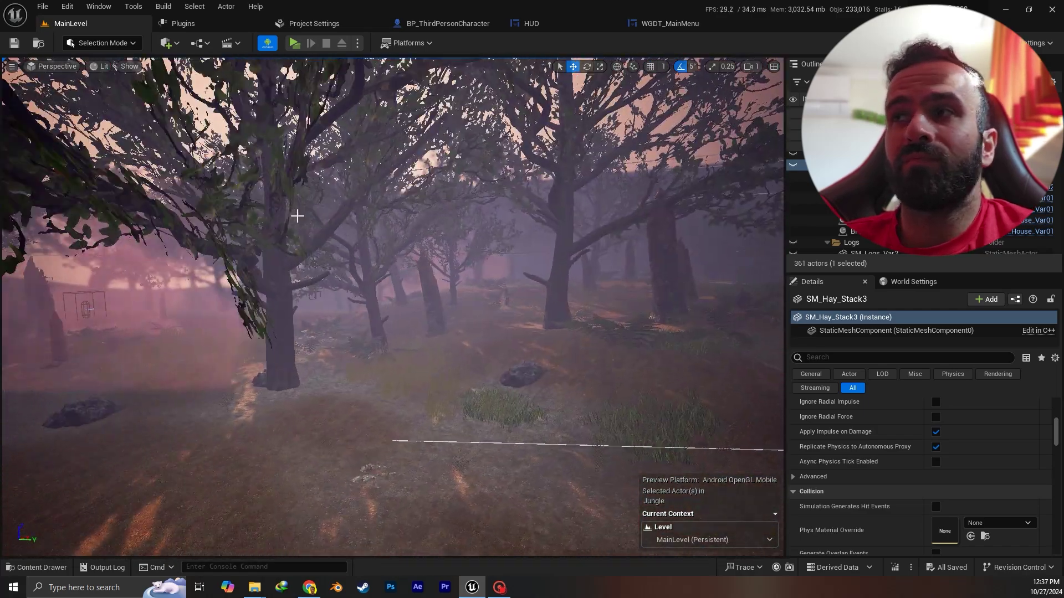
right_drag(382, 249, 308, 38)
click(313, 24)
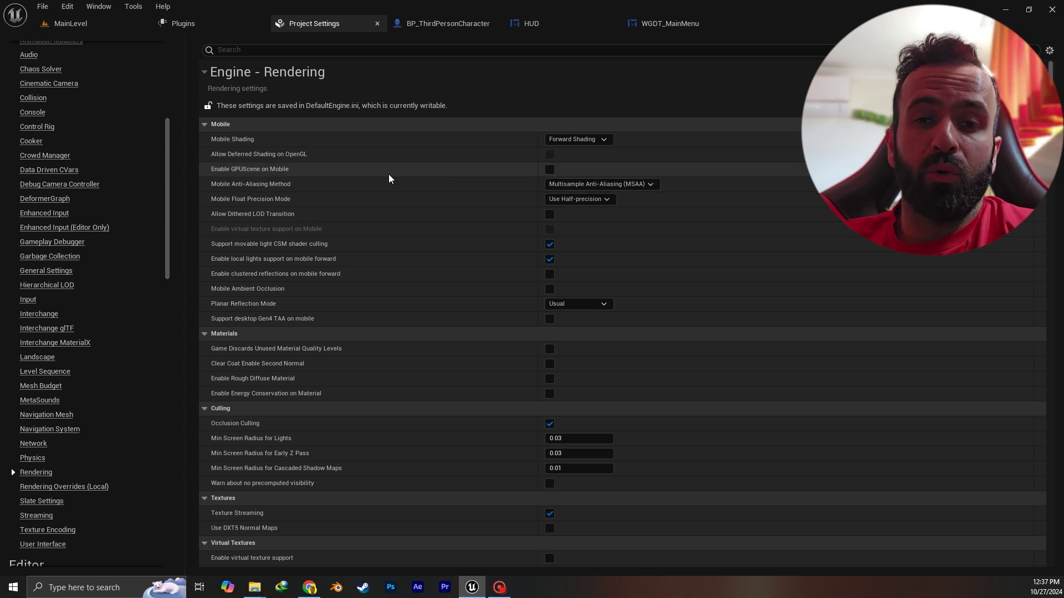
mouse_move(249, 169)
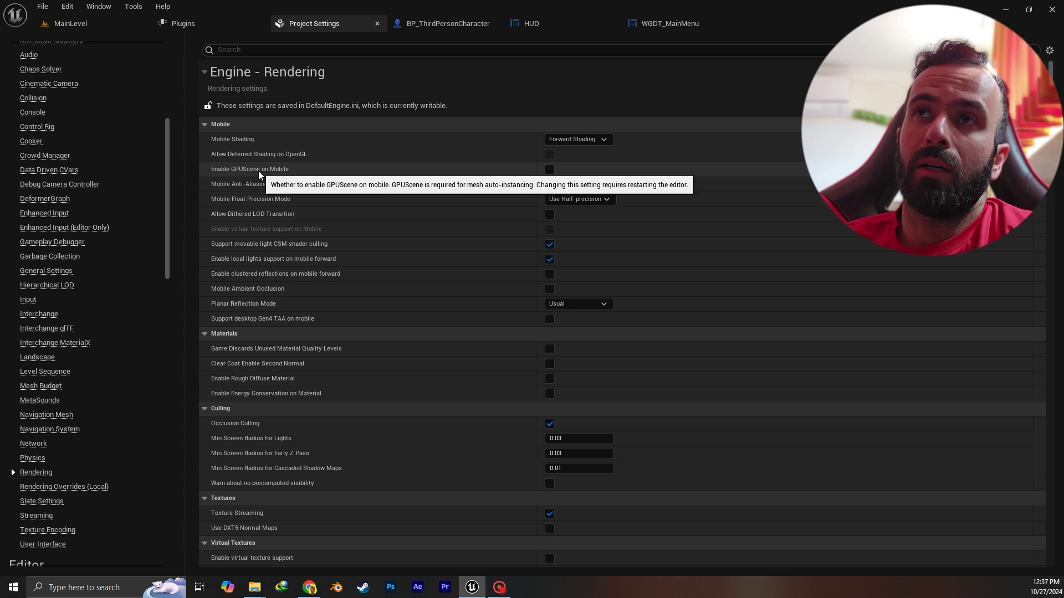
click(75, 24)
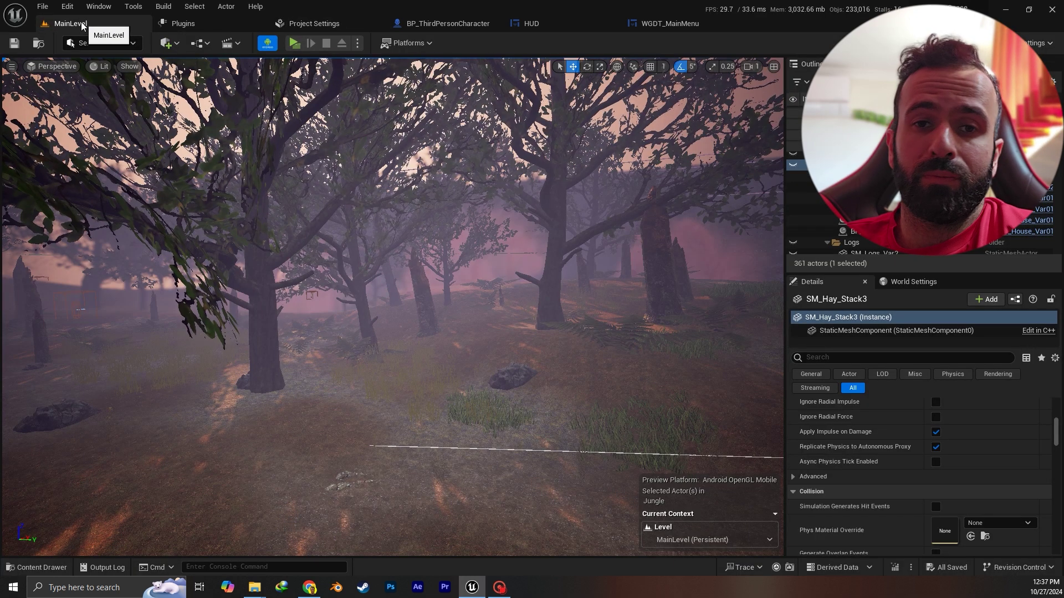